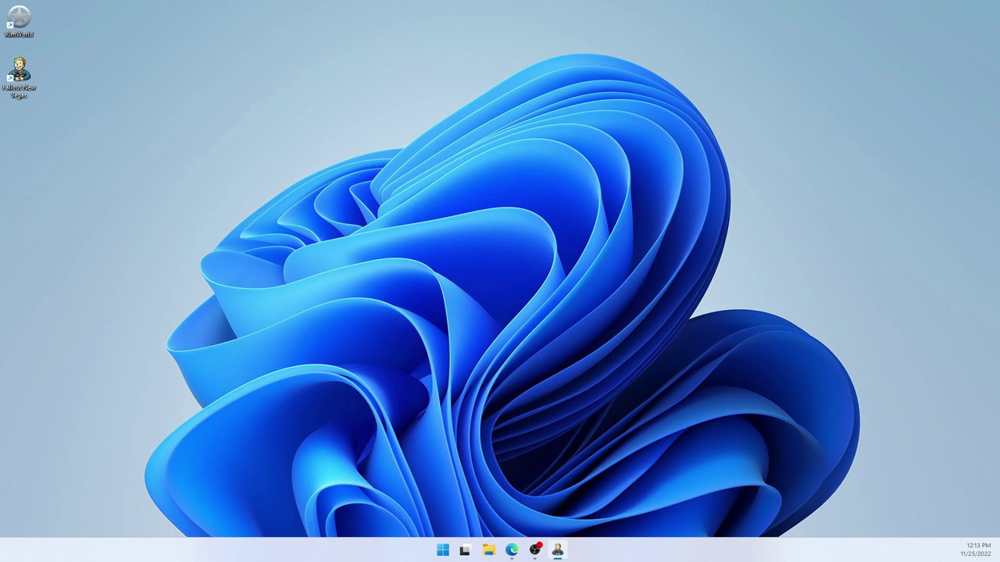
Step: Close the running Fallout New Vegas window from its taskbar icon
left_click(560, 552)
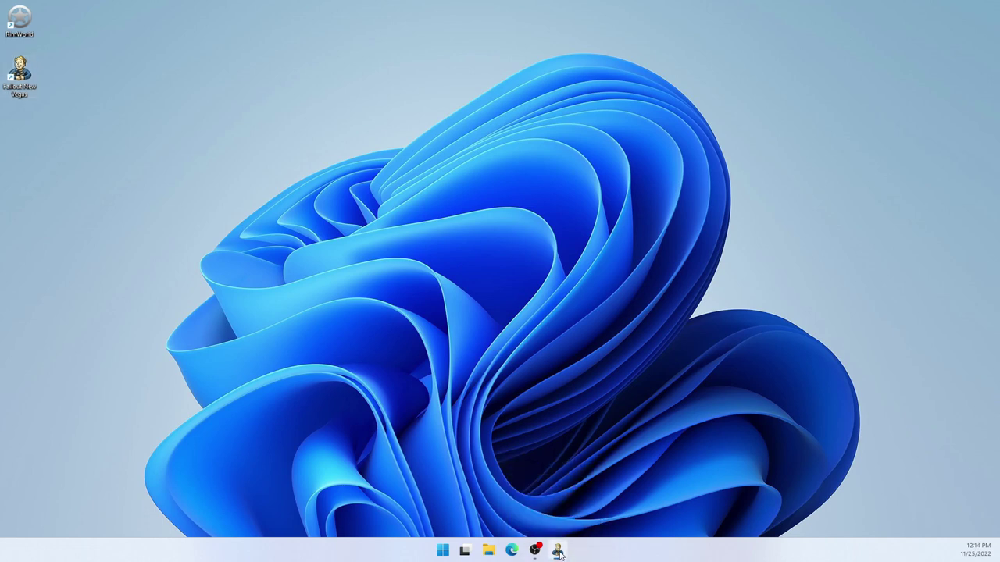
right_click(559, 551)
left_click(568, 524)
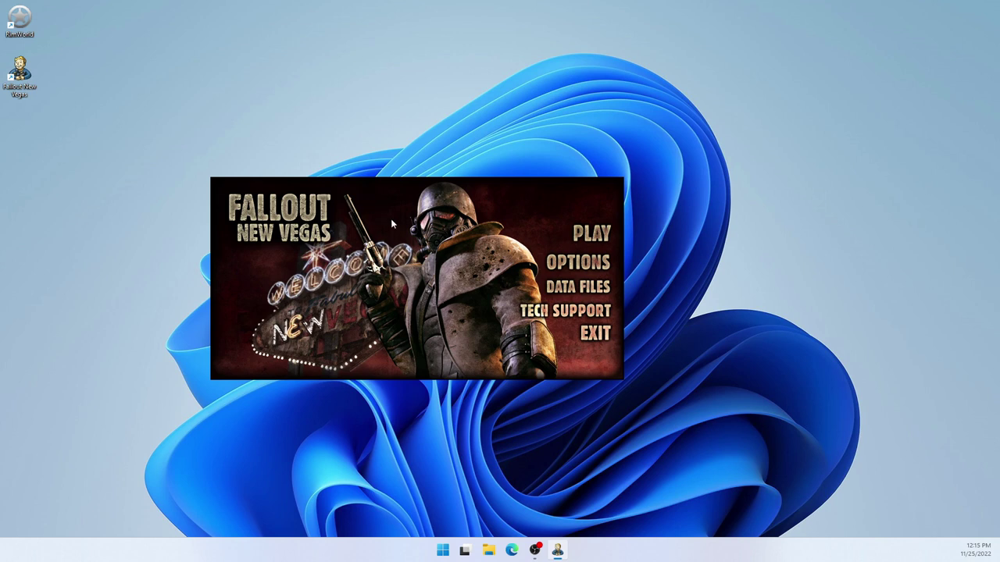
Step: Turn on Windowed mode in the launcher's Options and bring up the resolution choices
left_click(569, 265)
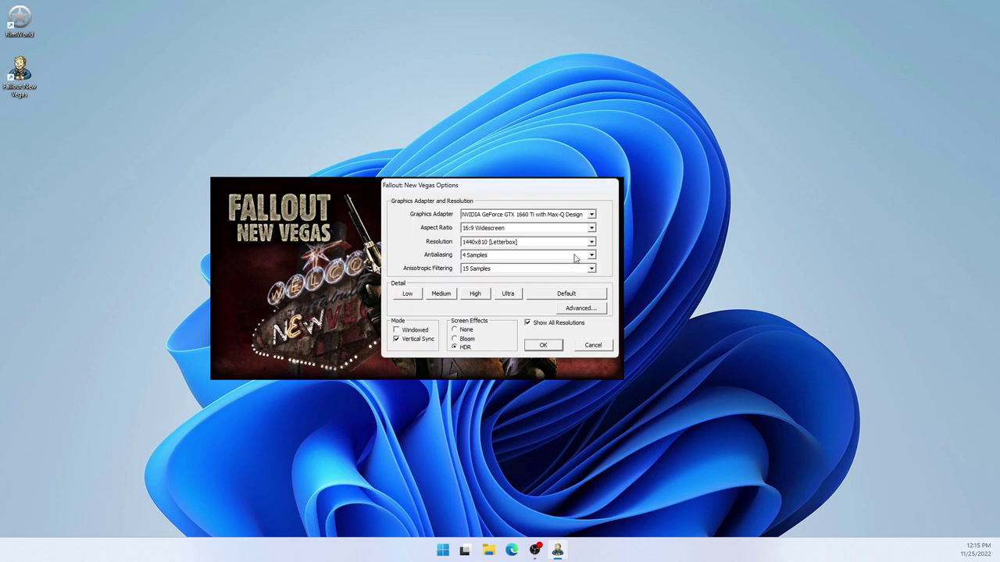
left_click(397, 331)
left_click(564, 245)
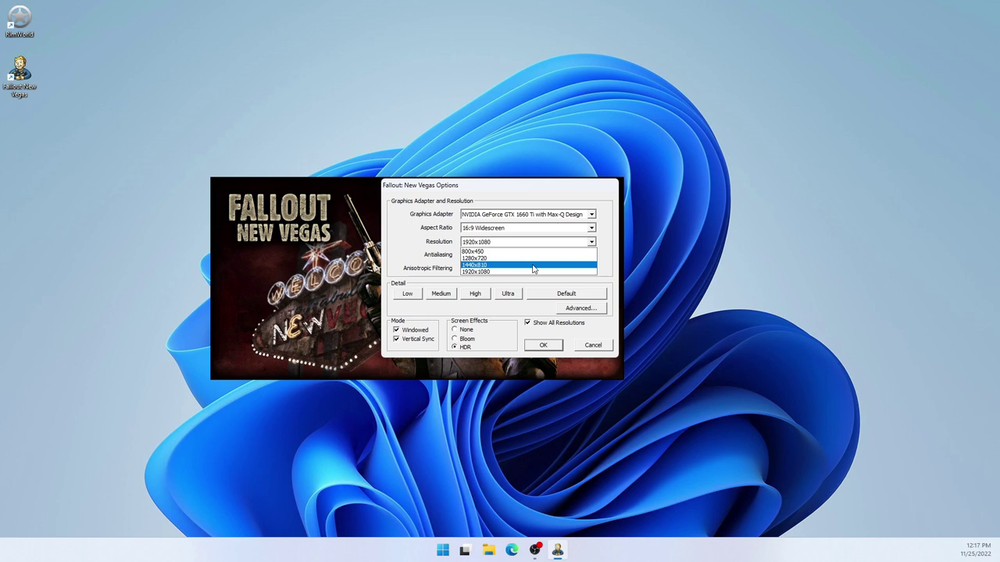
Step: Open Display settings from the desktop menu and scroll down to Scale & layout
right_click(726, 291)
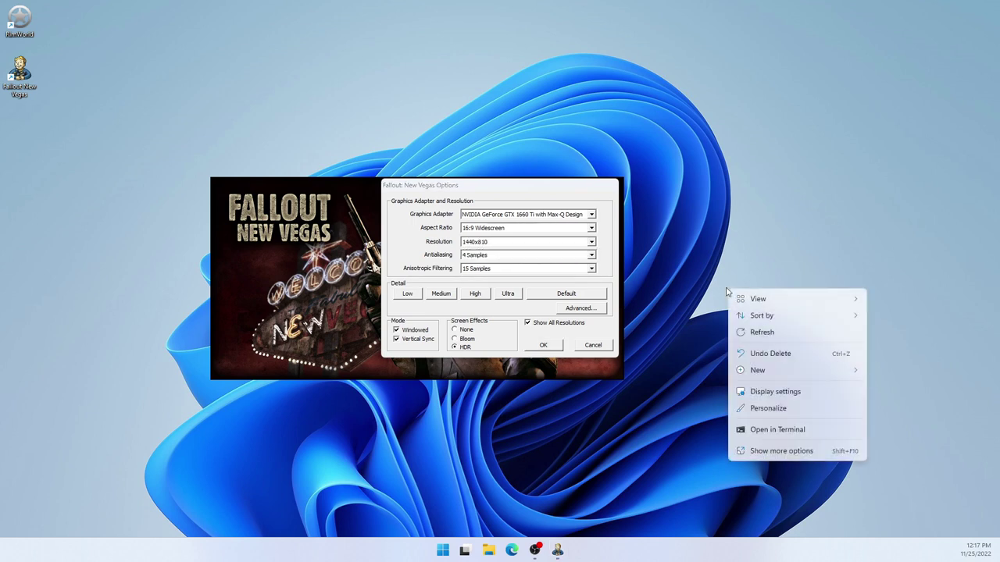
left_click(745, 391)
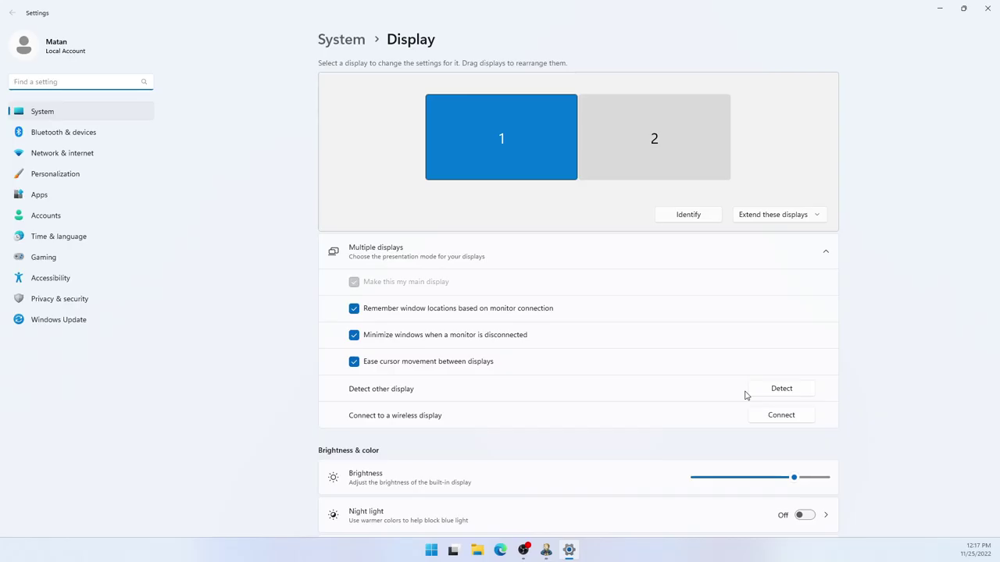
scroll(747, 394, "down", 4)
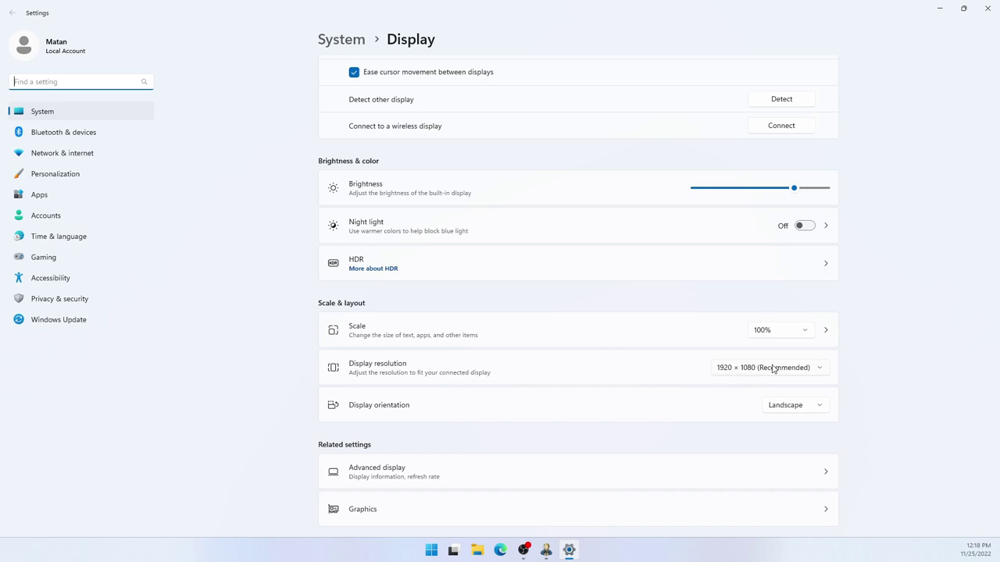
Step: Set the launcher resolution to 1440x810, play, and drag the game window fully on-screen
left_click(546, 551)
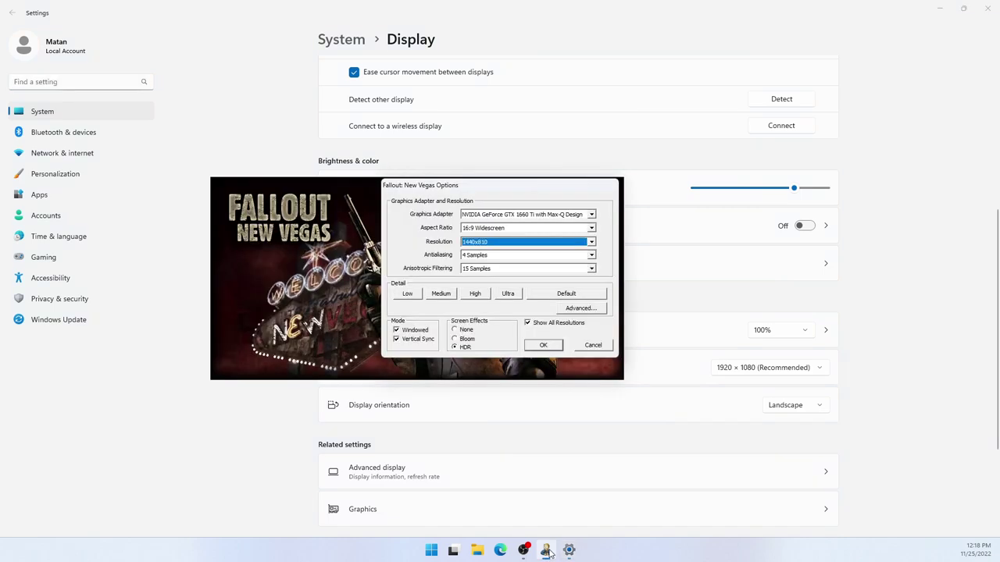
left_click(515, 242)
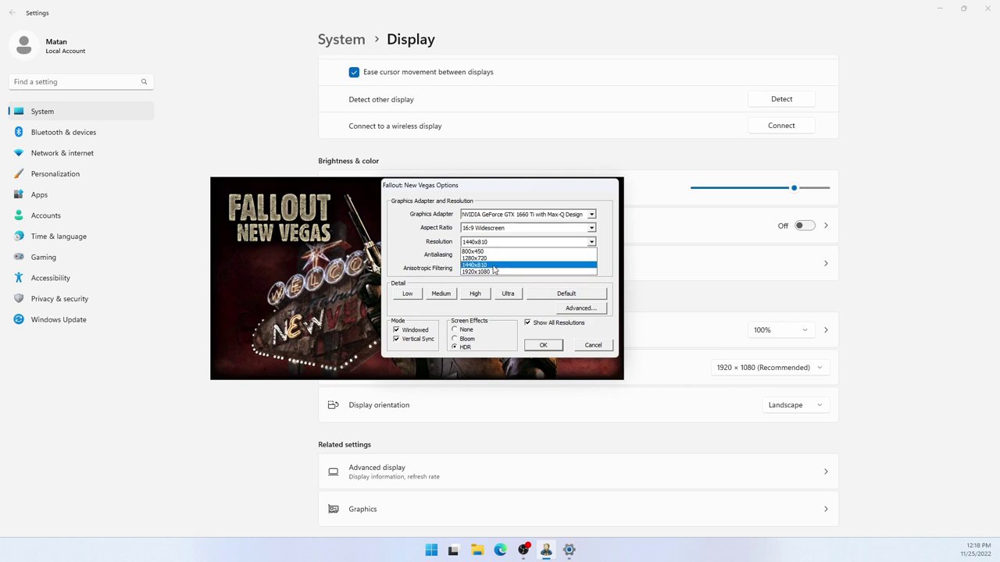
left_click(494, 264)
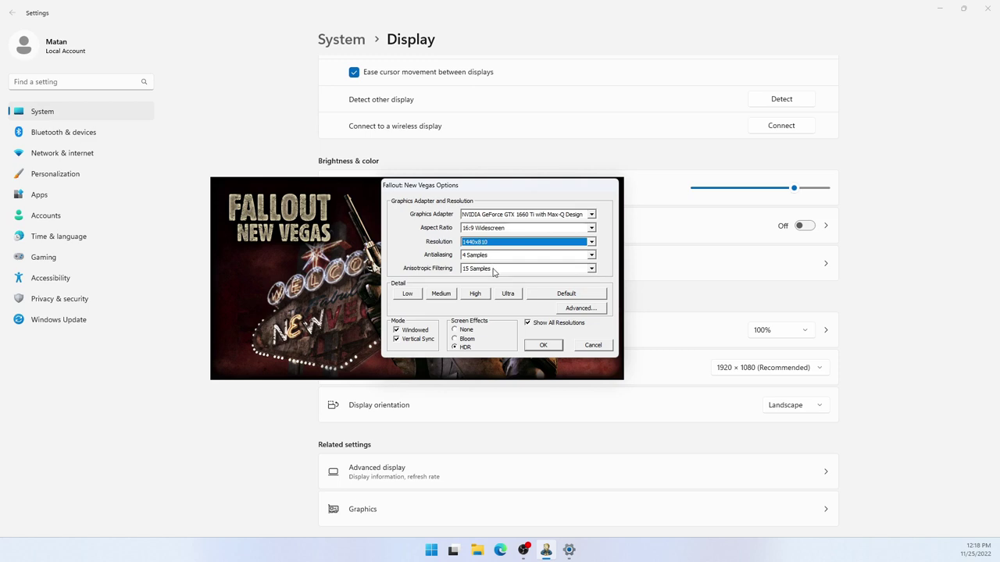
left_click(543, 345)
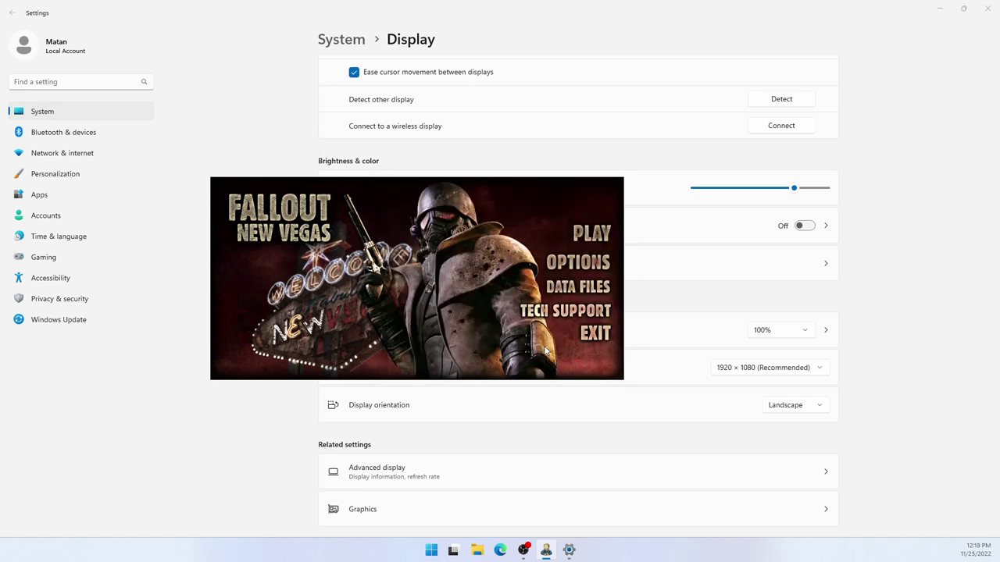
left_click(586, 236)
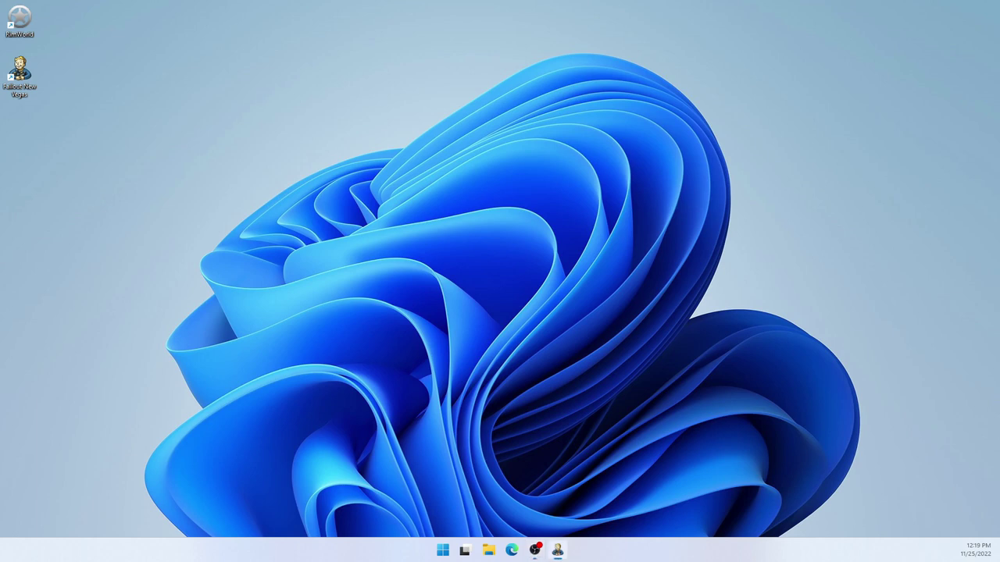
left_click_drag(0, 82, 671, 54)
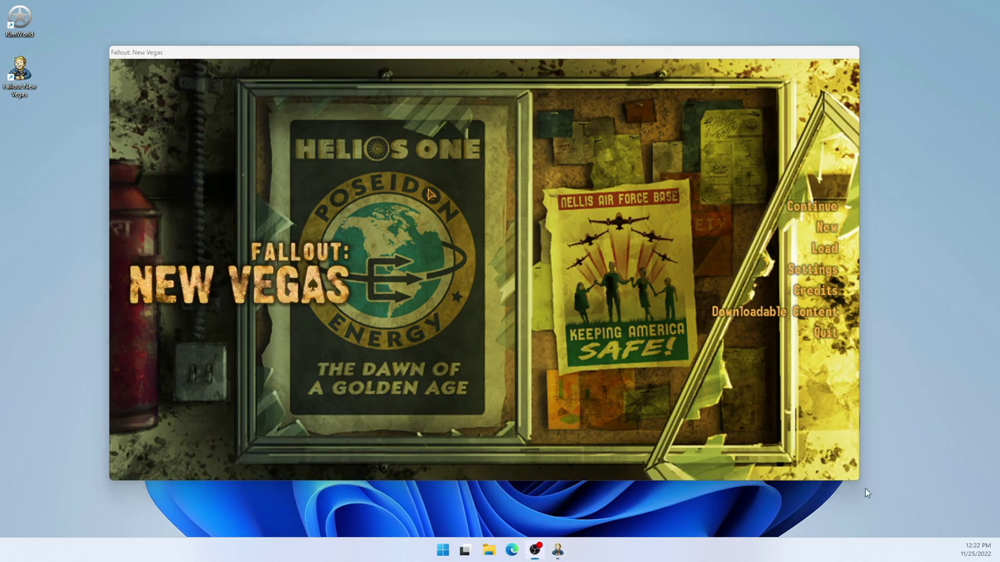
Step: Close Fallout New Vegas and open RimWorld's Graphics options
right_click(558, 551)
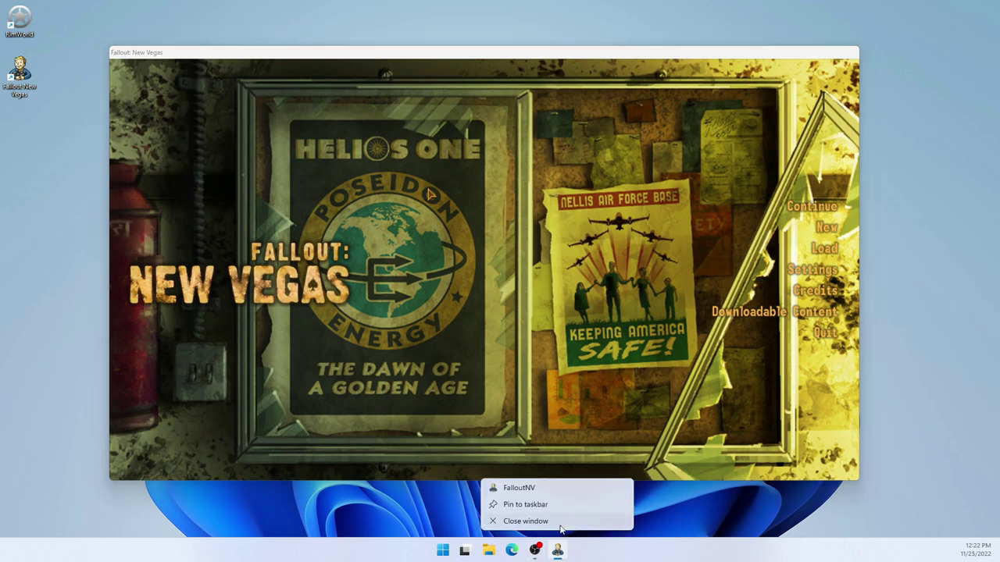
left_click(561, 522)
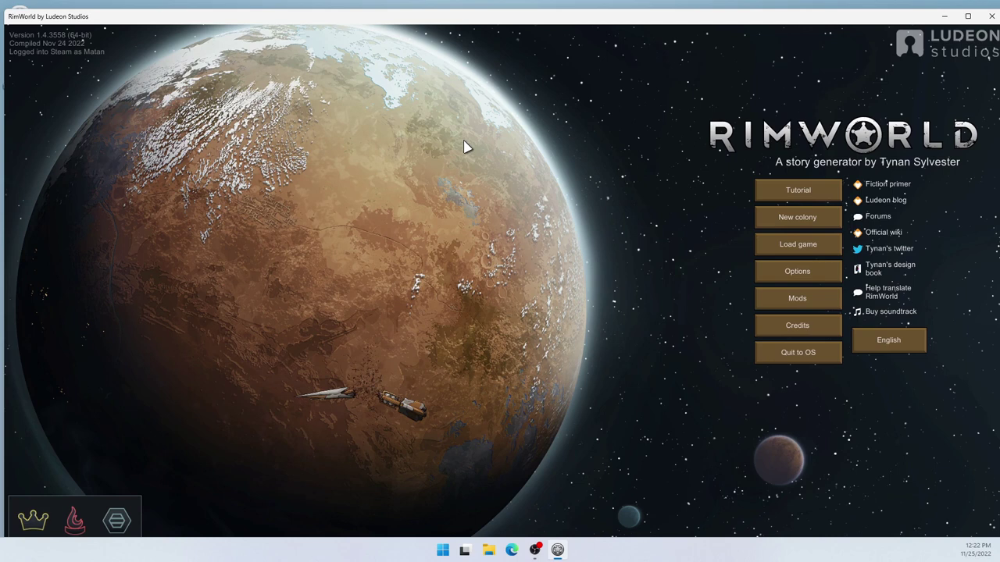
left_click(798, 275)
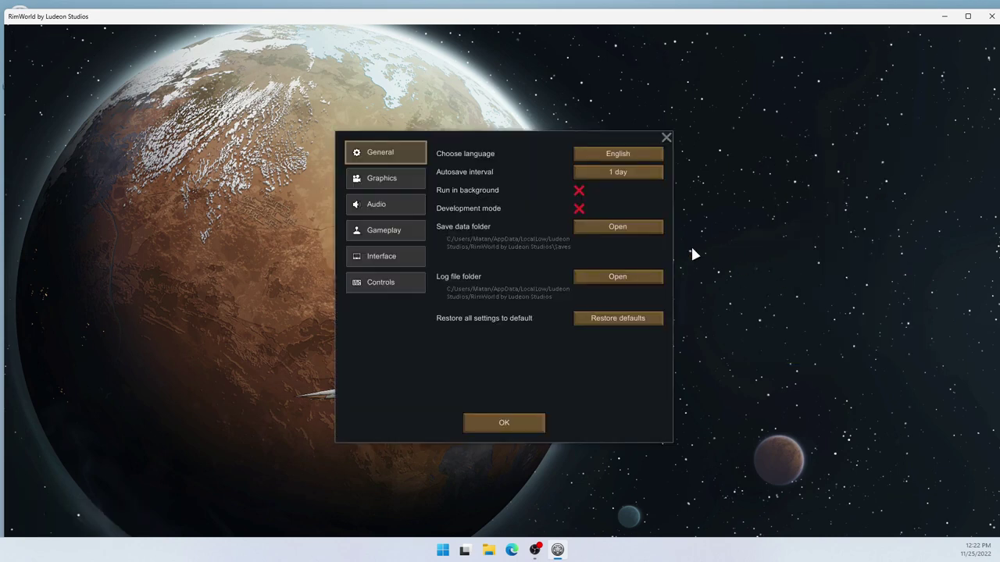
left_click(388, 181)
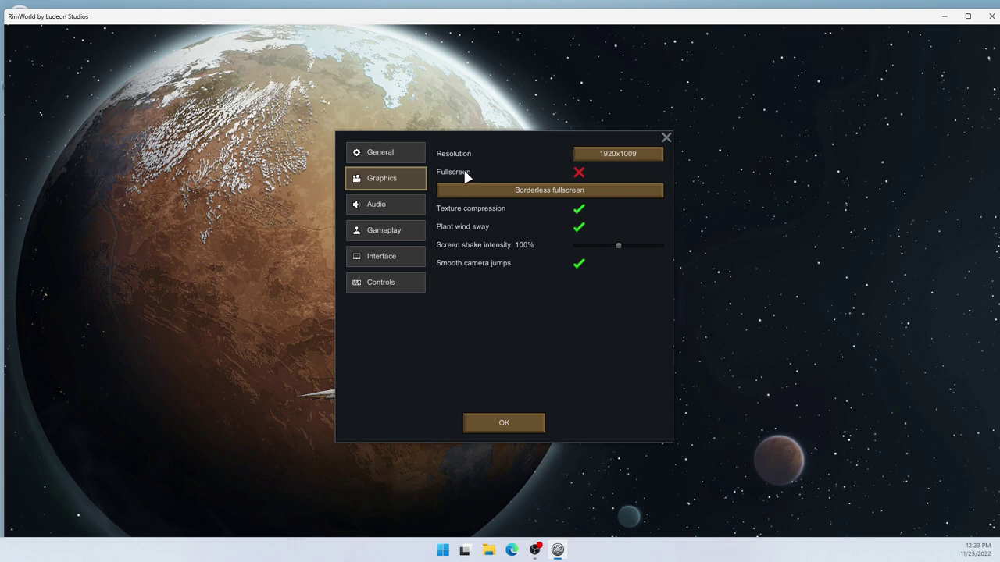
Step: Turn RimWorld fullscreen on and keep it, then turn it off and keep windowed
left_click(578, 172)
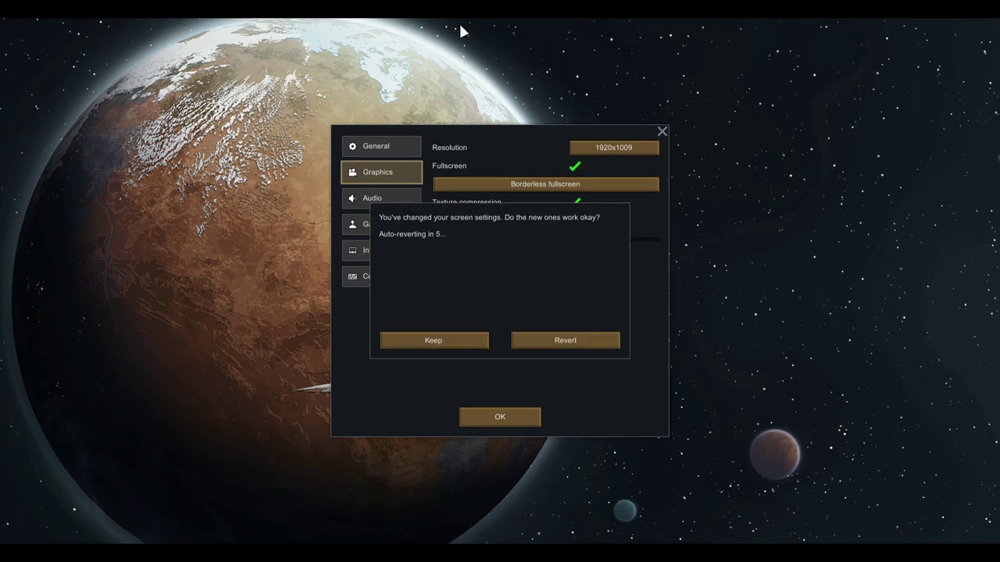
left_click(438, 340)
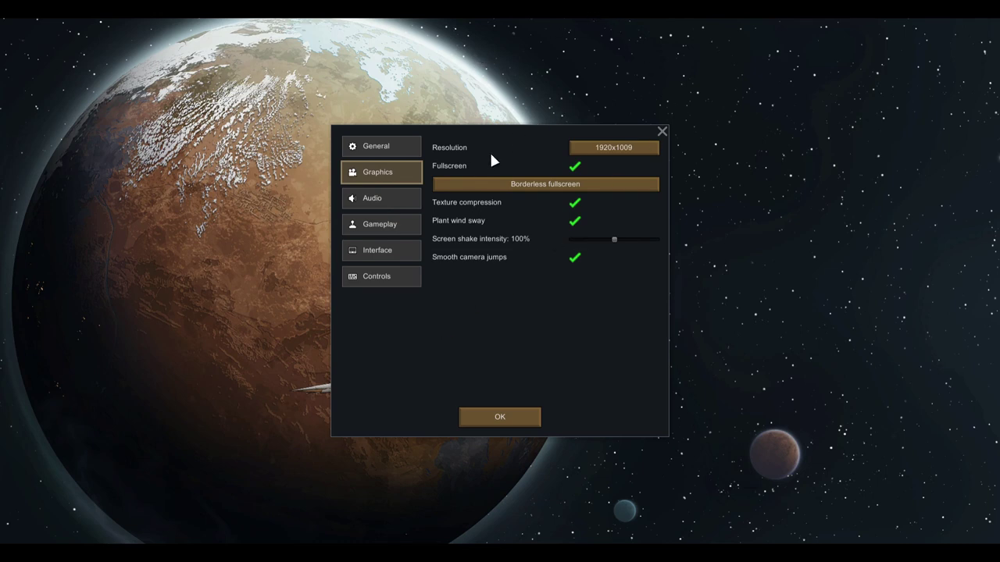
left_click(575, 167)
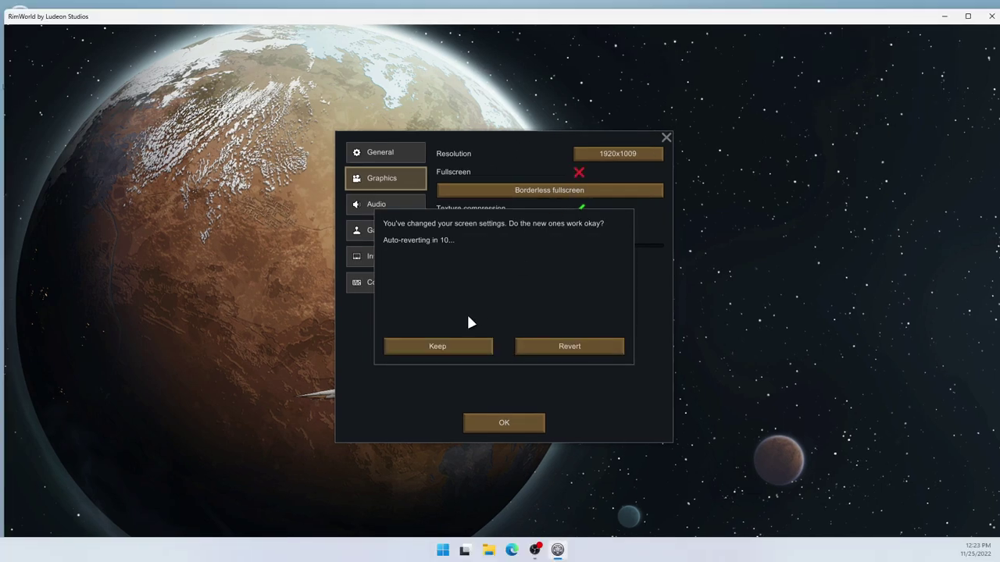
left_click(452, 346)
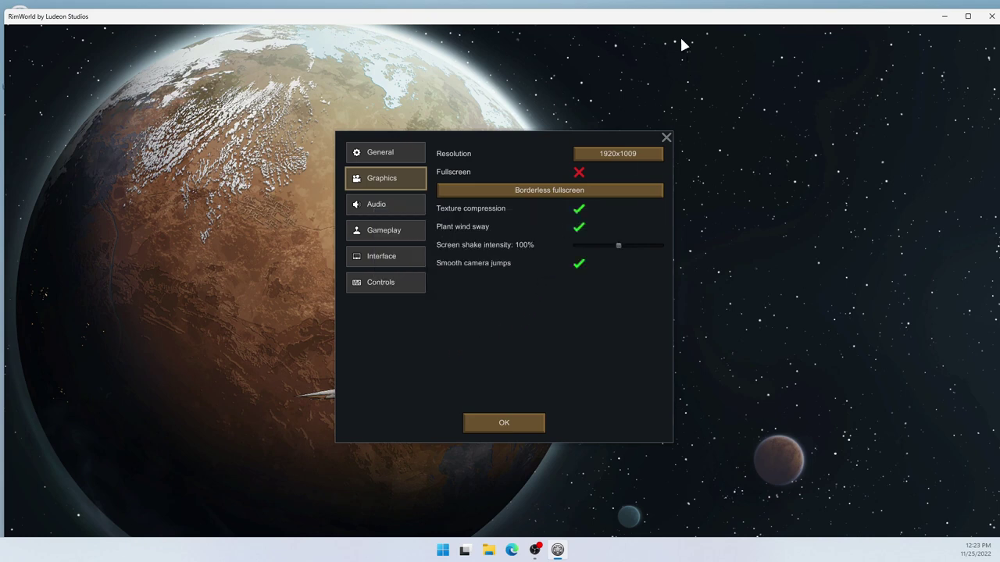
Step: Enable RimWorld fullscreen, keep it, move it with Shift+Win+Right, and close the options
left_click_drag(679, 18, 645, 24)
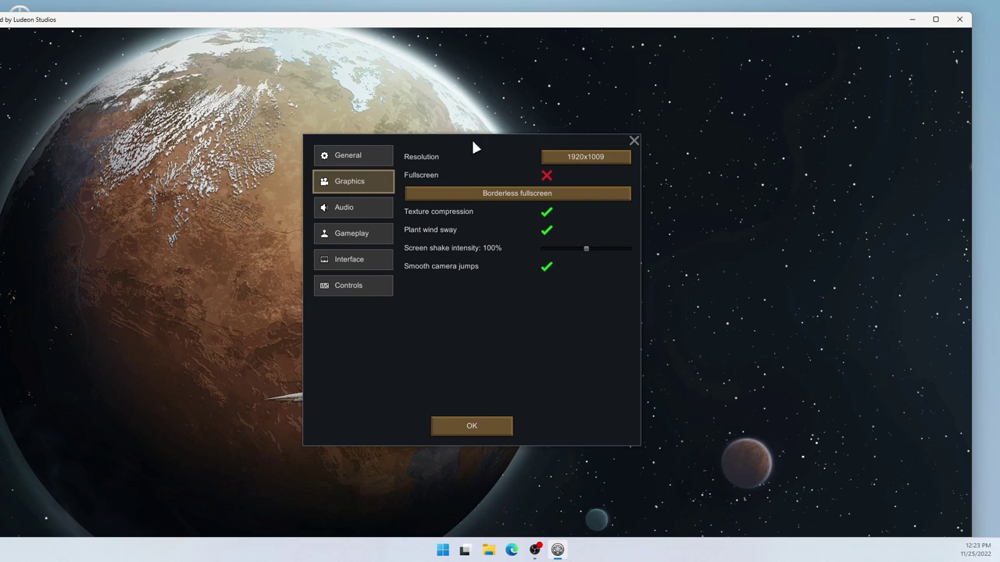
left_click(547, 177)
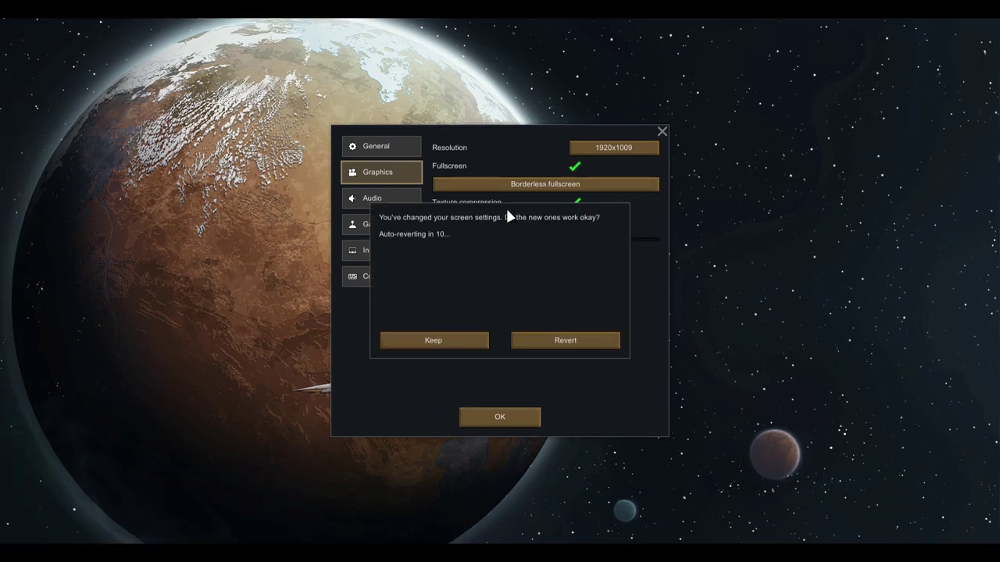
left_click(457, 344)
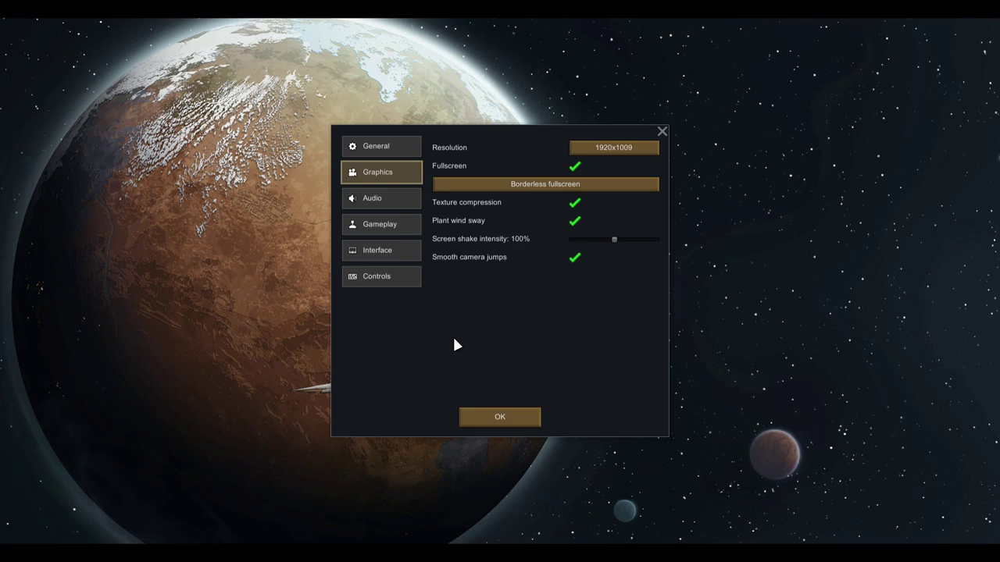
key("shift+super+Right")
left_click(486, 417)
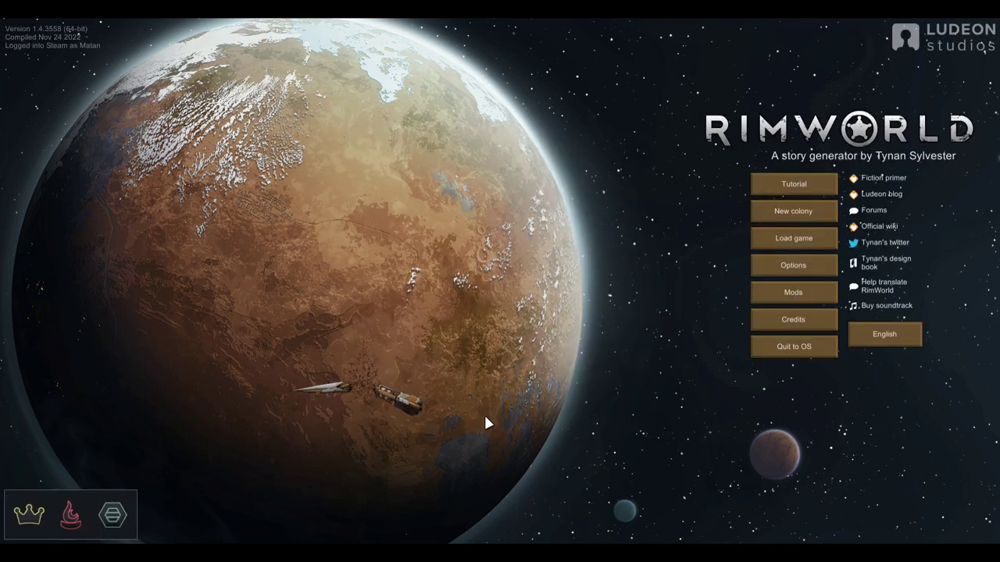
Step: Quit RimWorld to the desktop and open Display settings
left_click(786, 351)
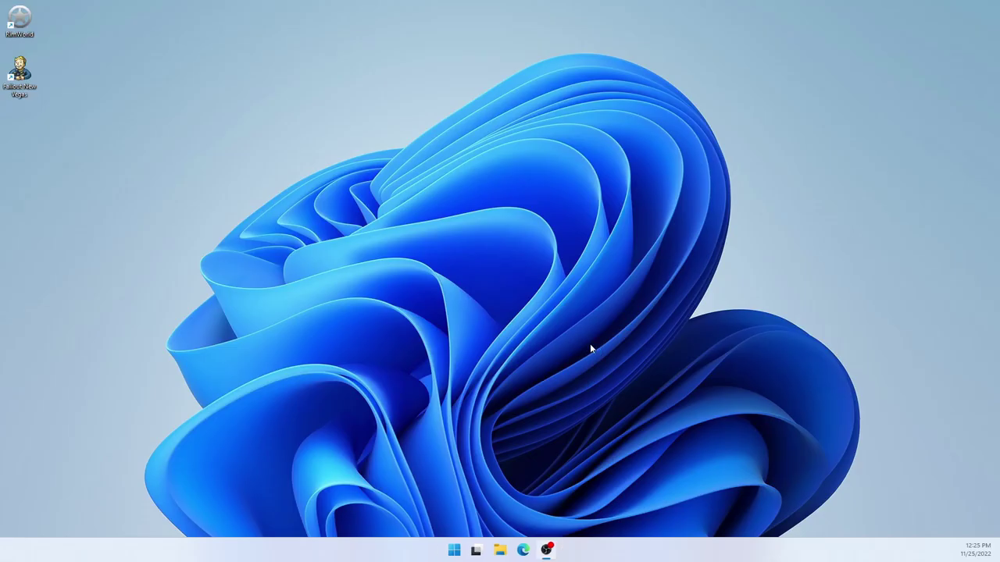
right_click(606, 347)
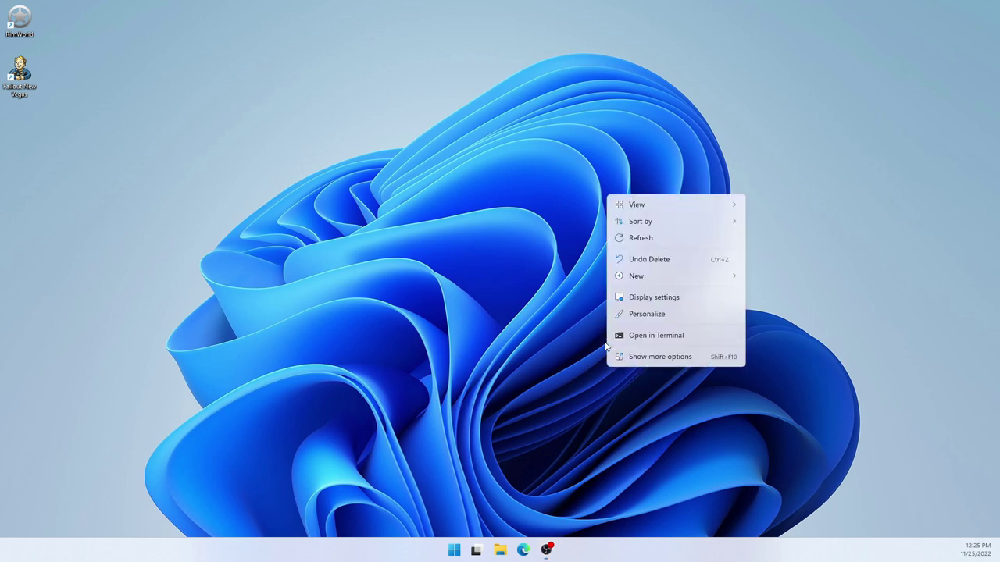
left_click(662, 297)
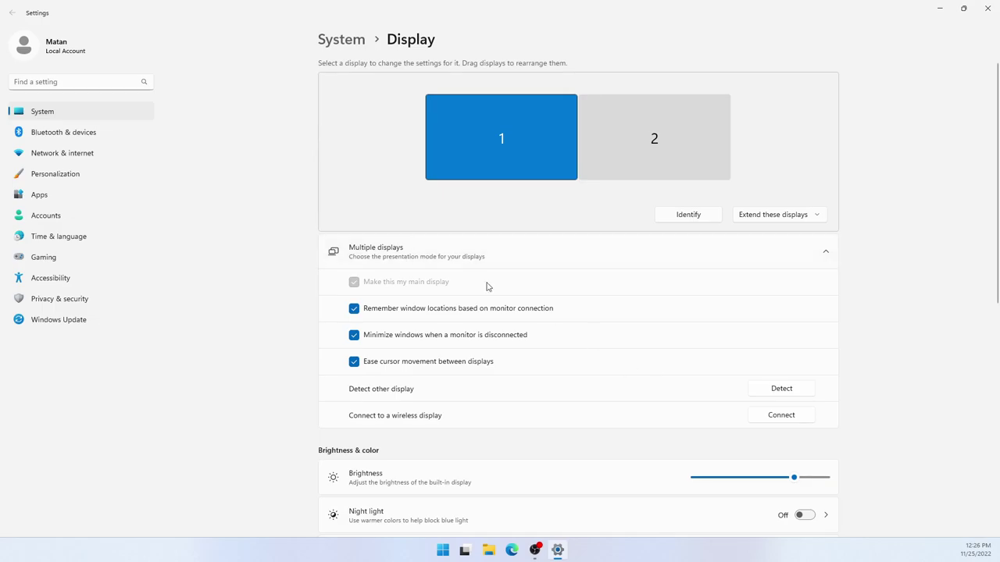
Step: Select display 2 and make it the main display
left_click(485, 251)
left_click(656, 147)
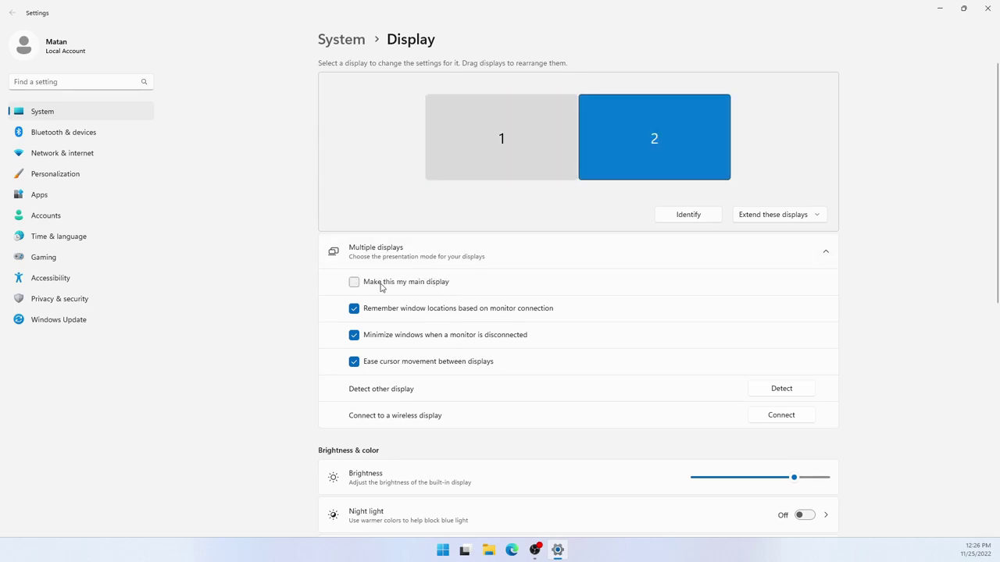
left_click(353, 283)
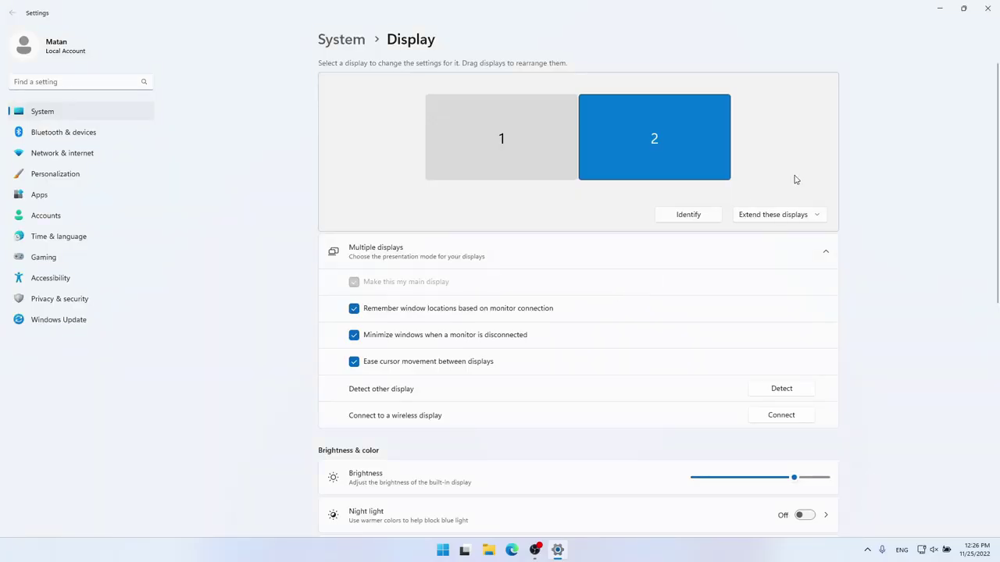
Step: Launch Fallout New Vegas with Windowed unchecked, then quit and exit the game
left_click(944, 13)
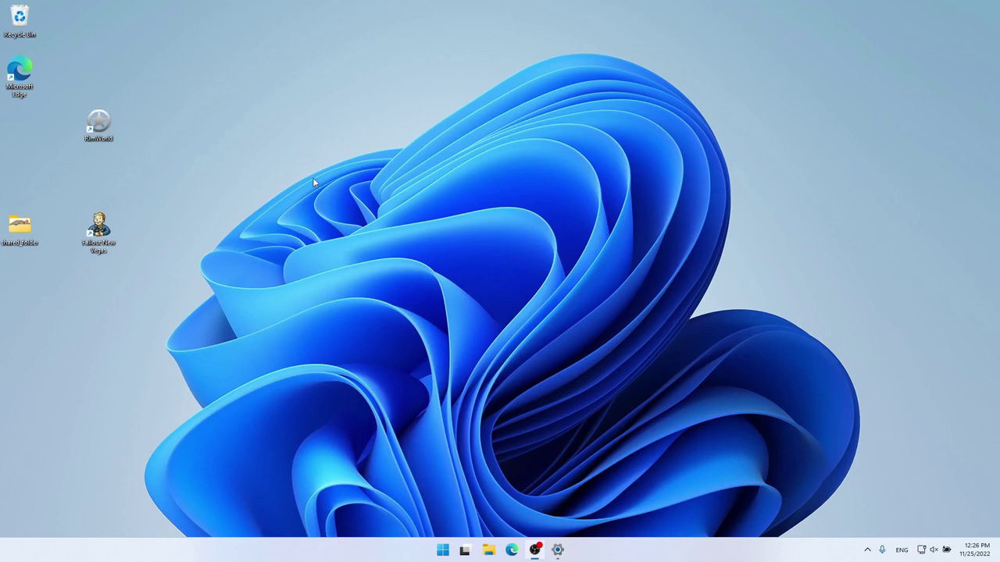
double_click(99, 227)
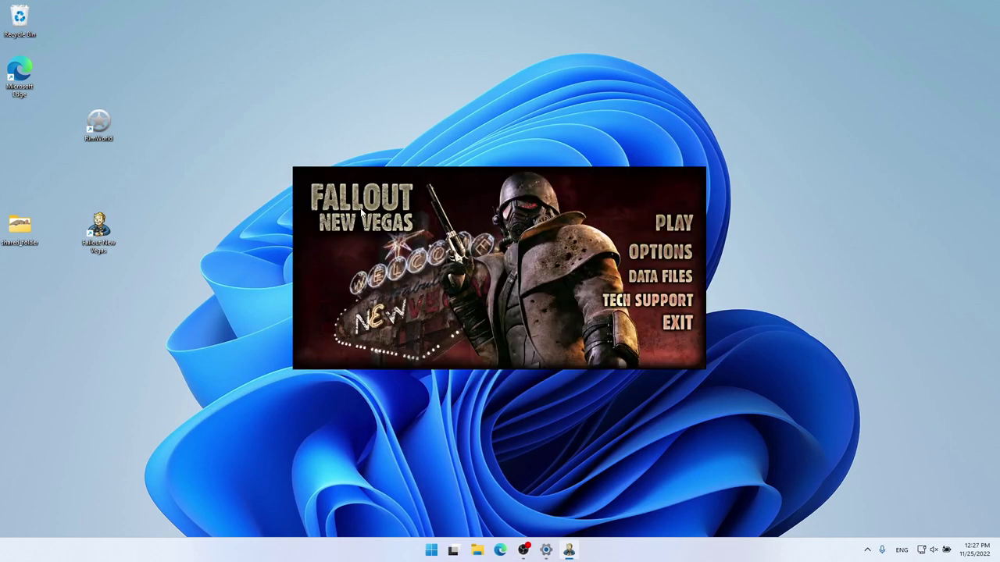
left_click(632, 258)
left_click(408, 332)
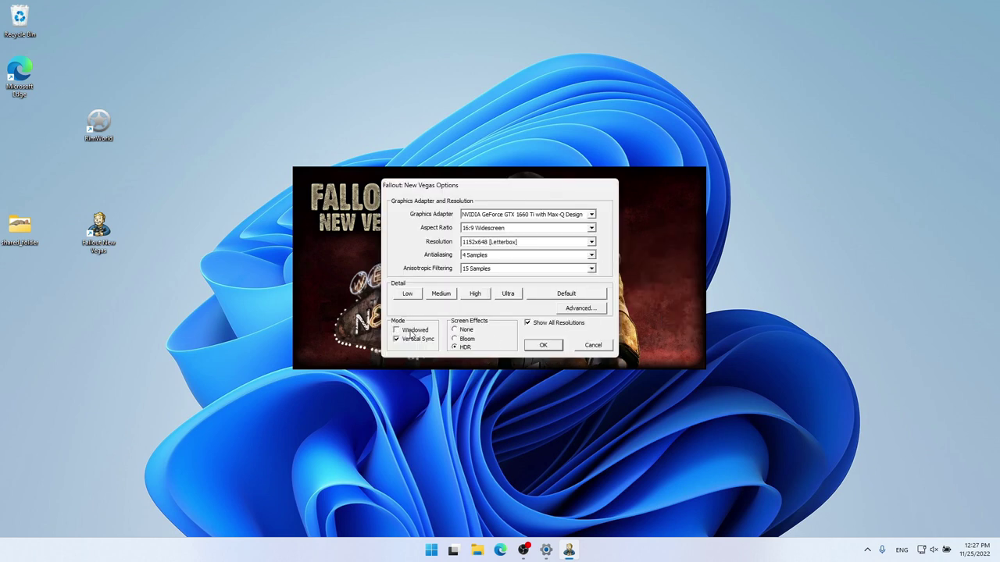
left_click(542, 345)
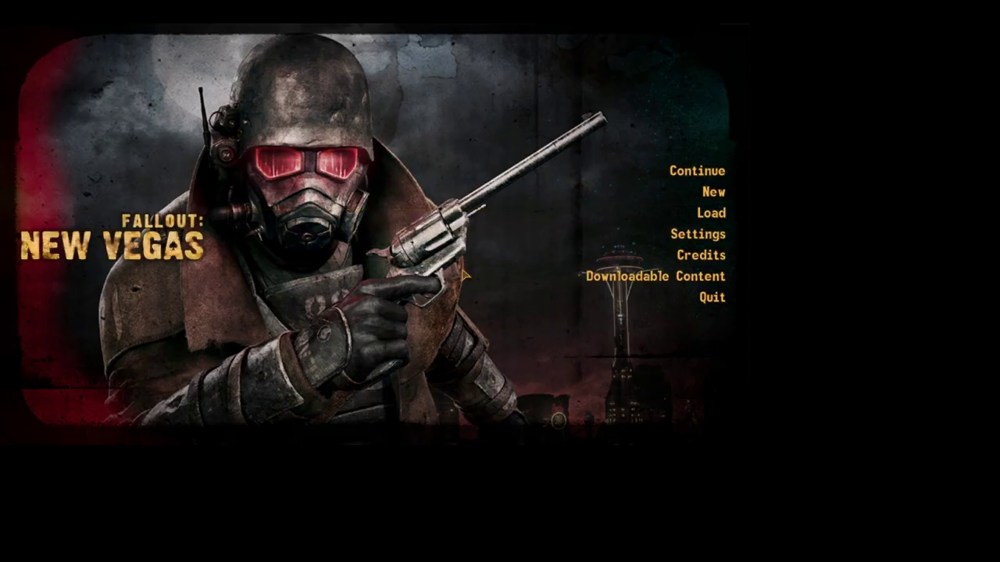
left_click(713, 300)
left_click(522, 274)
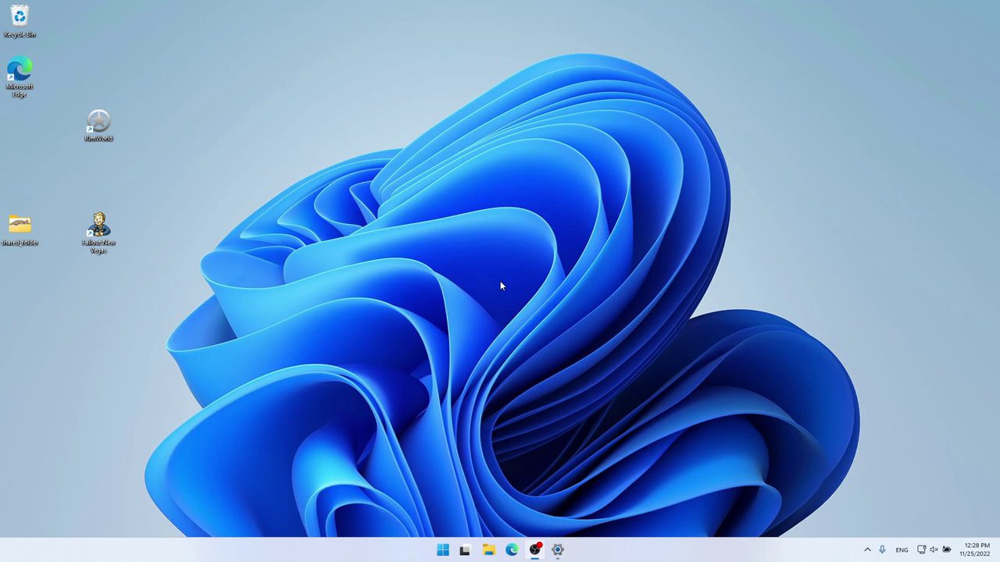
Step: Change the display mode from 'Extend these displays' to 'Show only on 2' and keep it
right_click(501, 285)
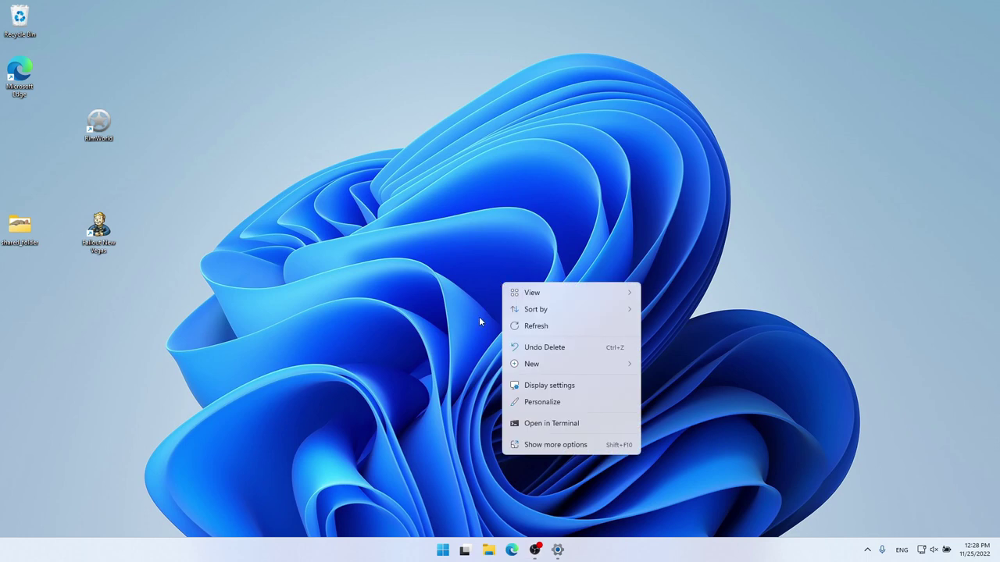
left_click(528, 386)
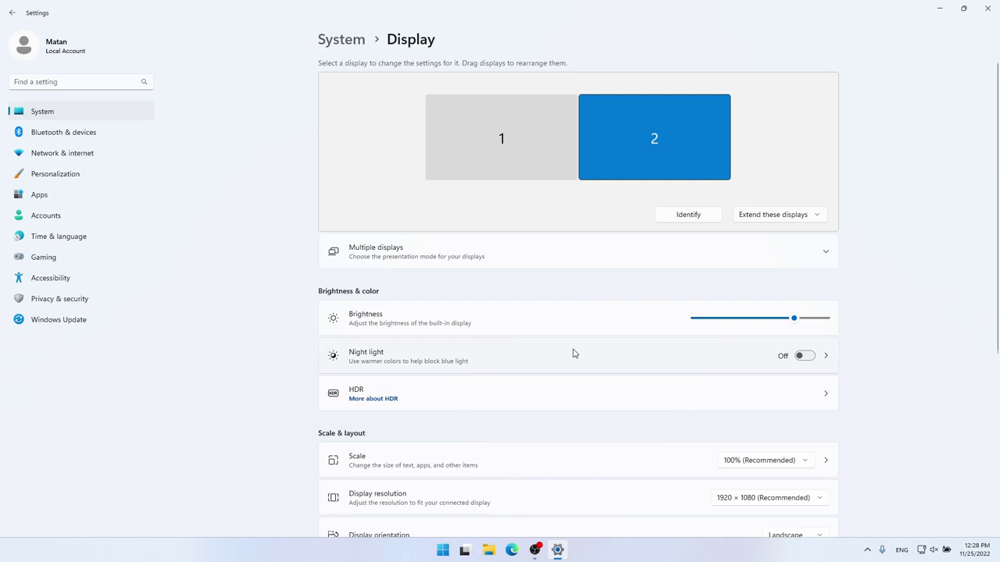
left_click(797, 220)
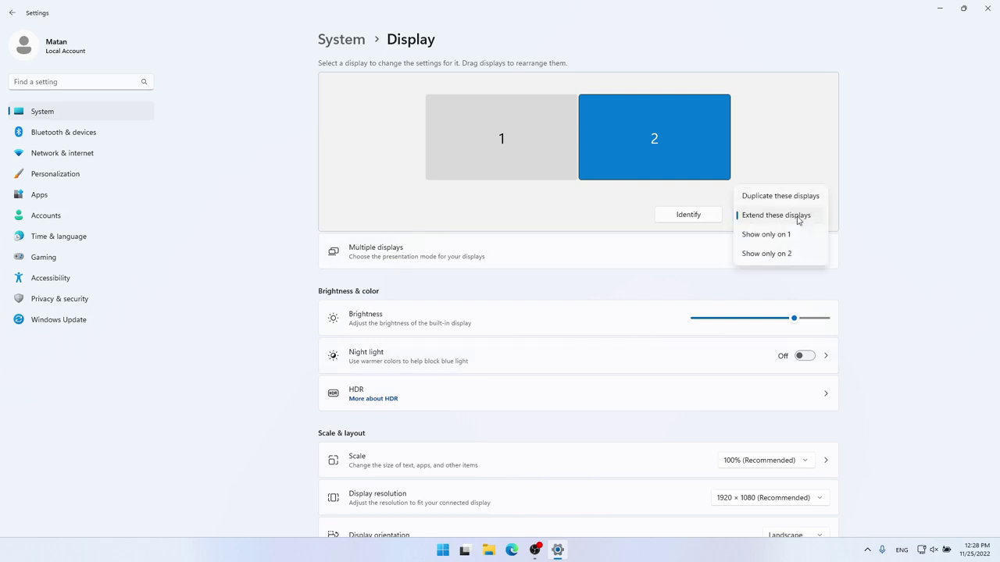
left_click(777, 259)
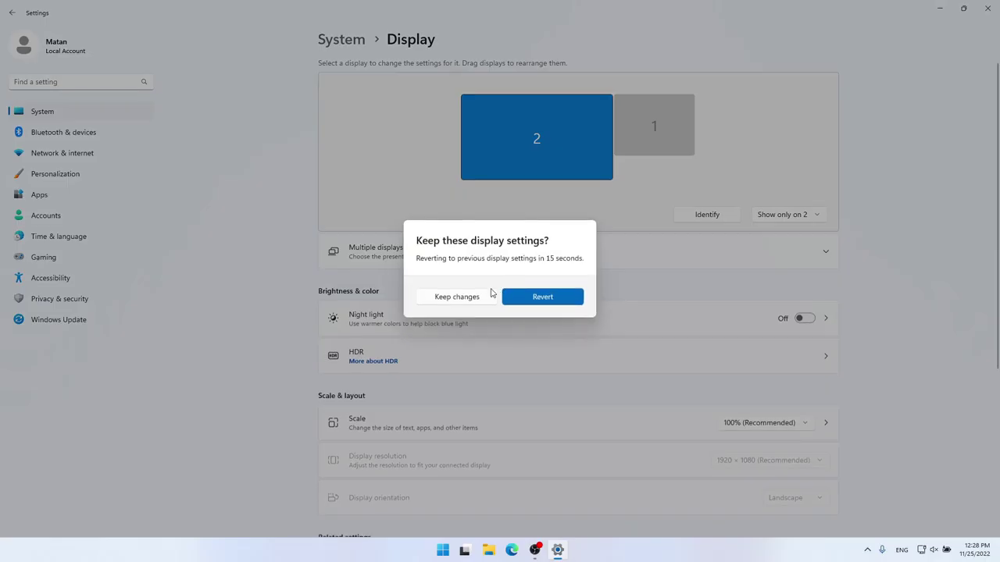
left_click(472, 299)
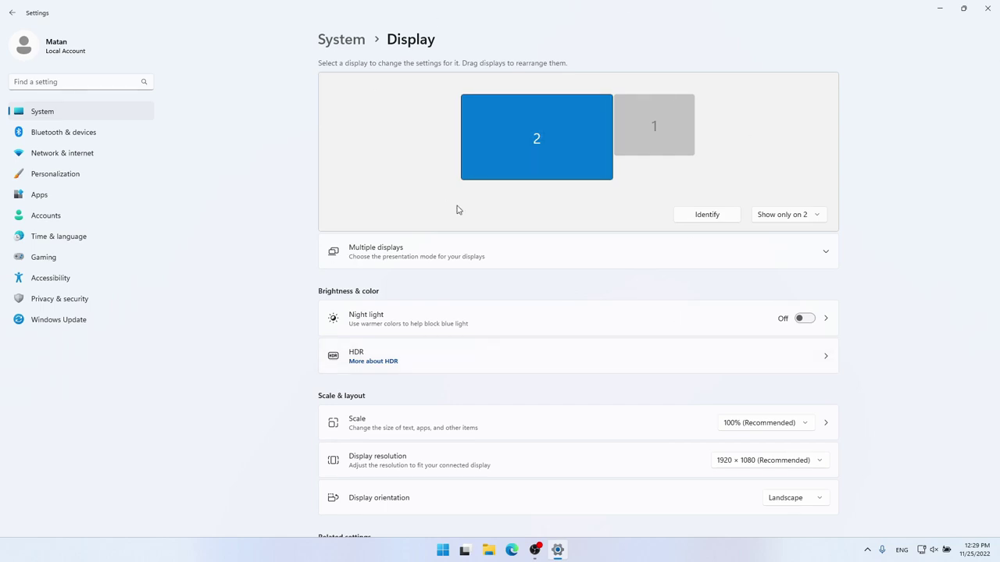
Step: Minimize Settings and launch RimWorld from its desktop icon
left_click(941, 10)
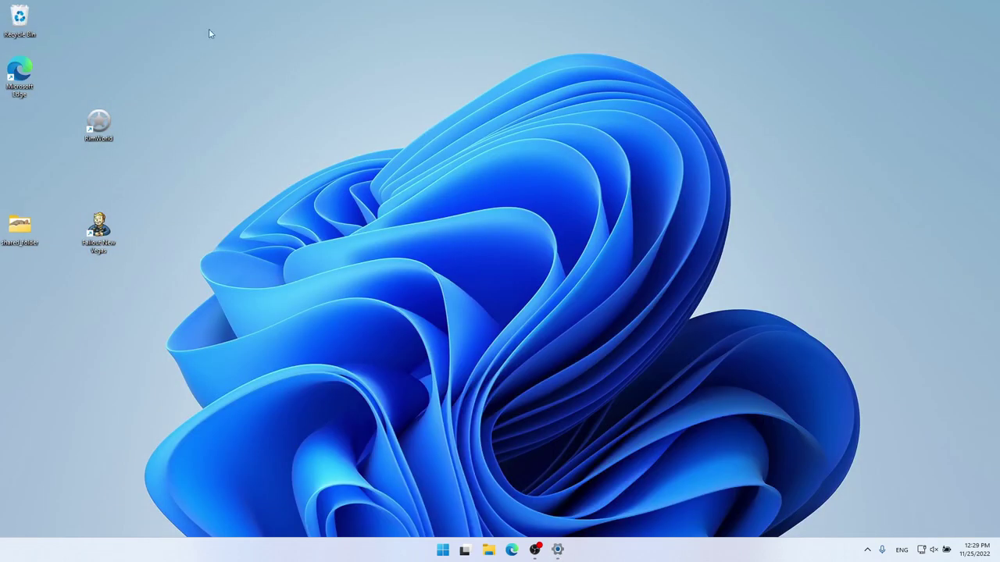
double_click(95, 125)
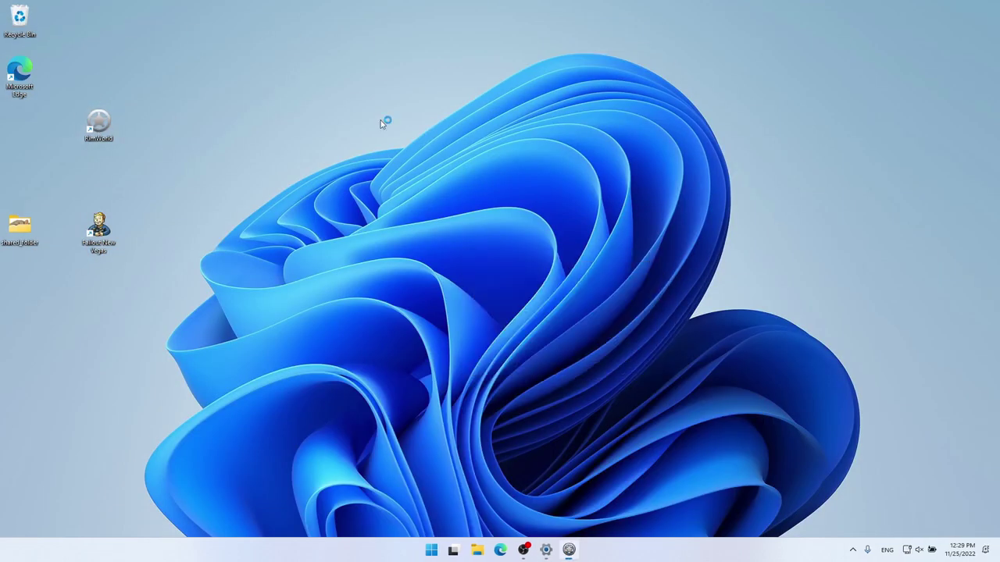